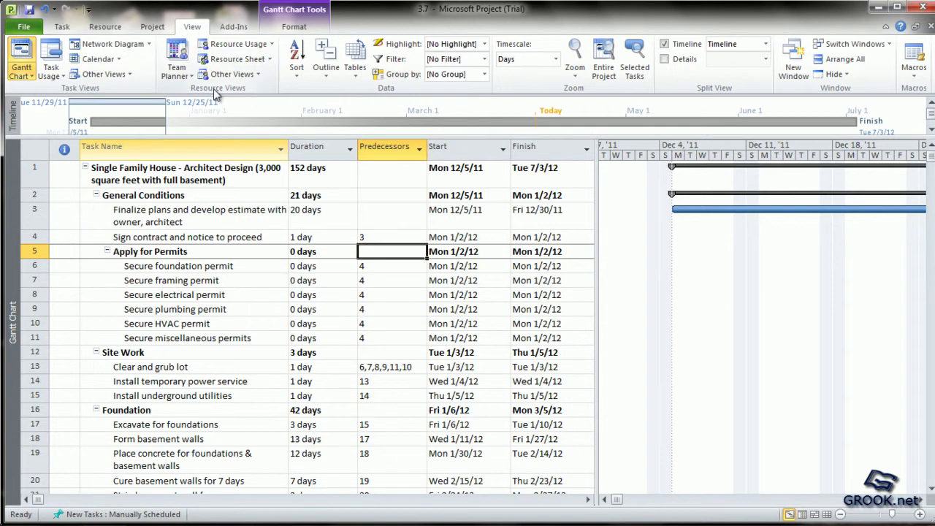
Step: Switch to the Resource Sheet view and add a resource named "Concrete contractor" in the first row
click(227, 63)
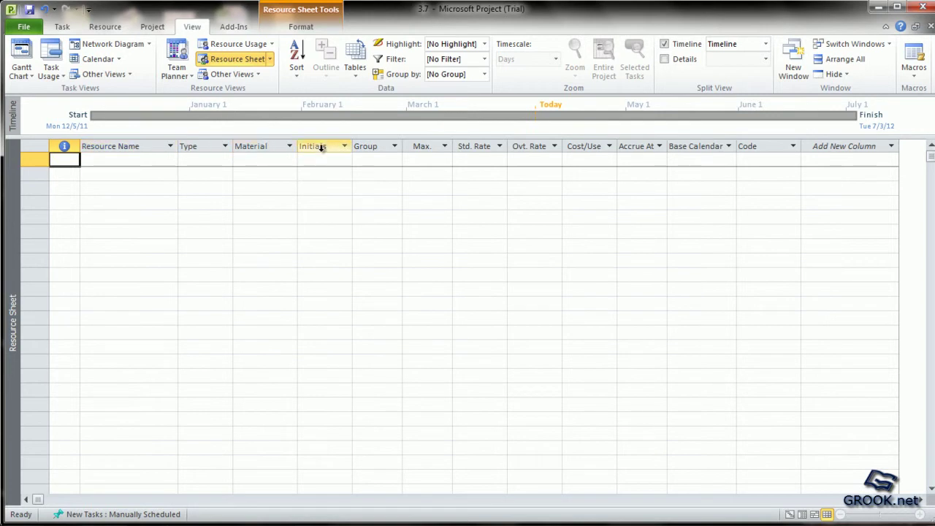
click(122, 161)
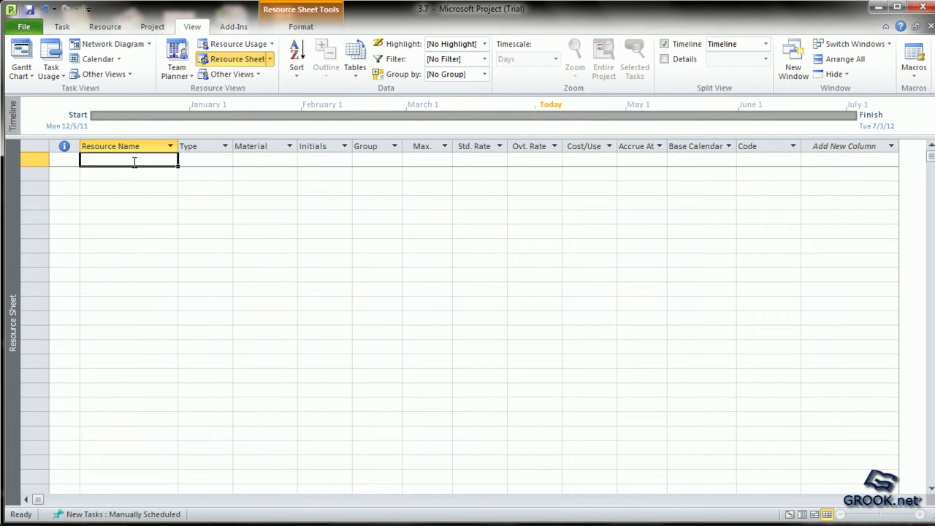
text(Con)
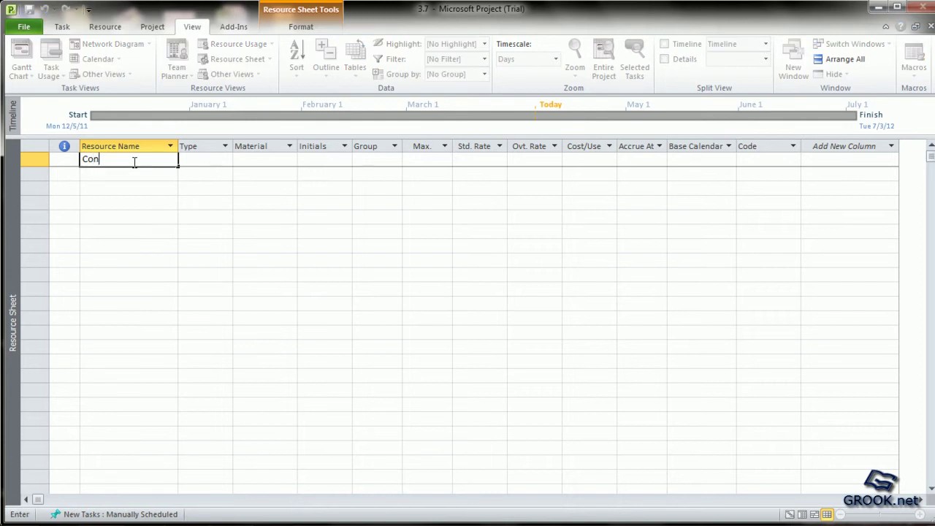
text(crete contractor)
key(Return)
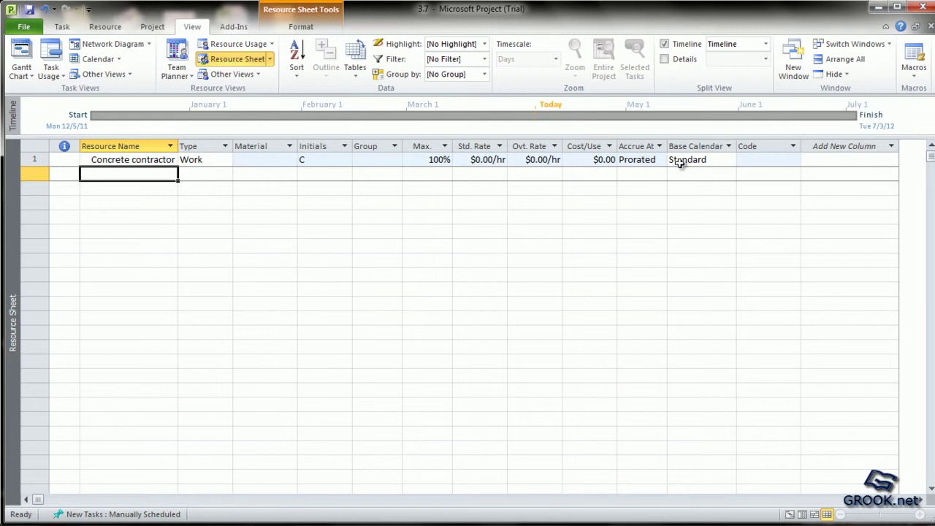
Step: Review the available resource types for the Concrete contractor and leave its type as Work
click(209, 161)
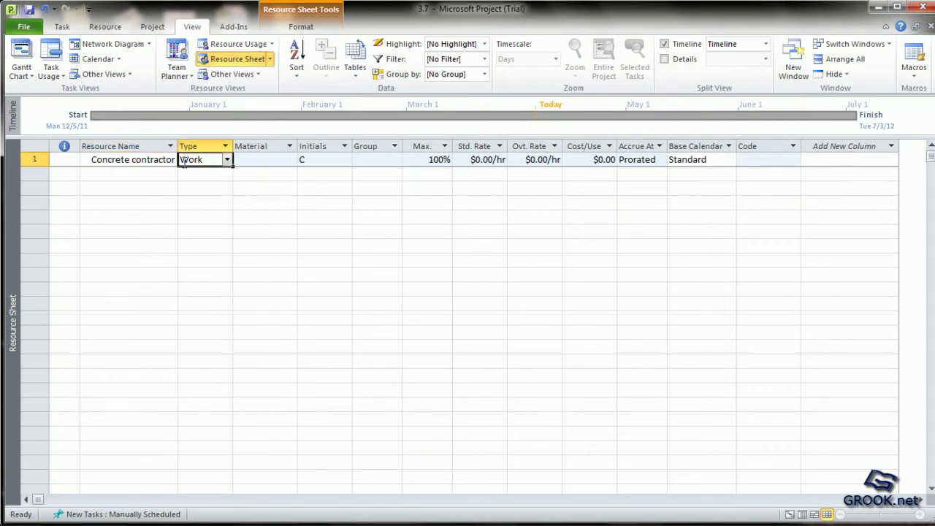
click(228, 162)
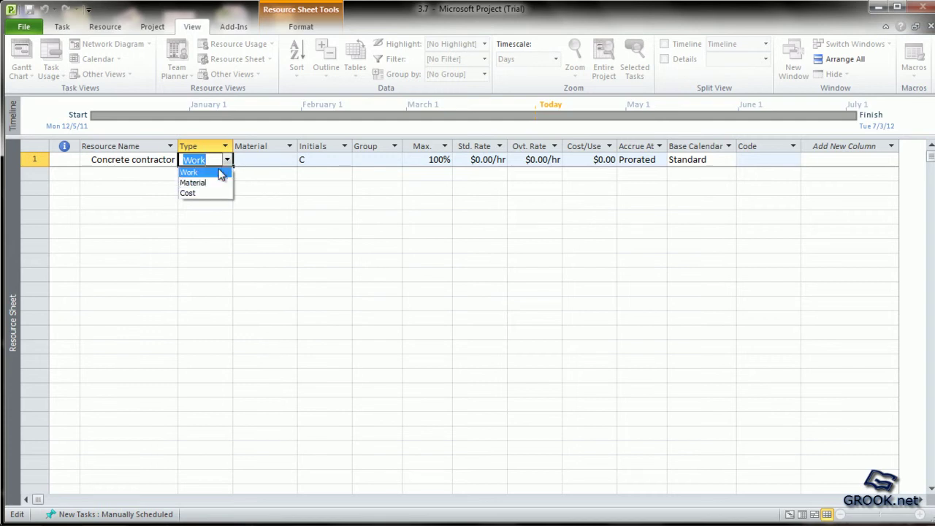
click(214, 160)
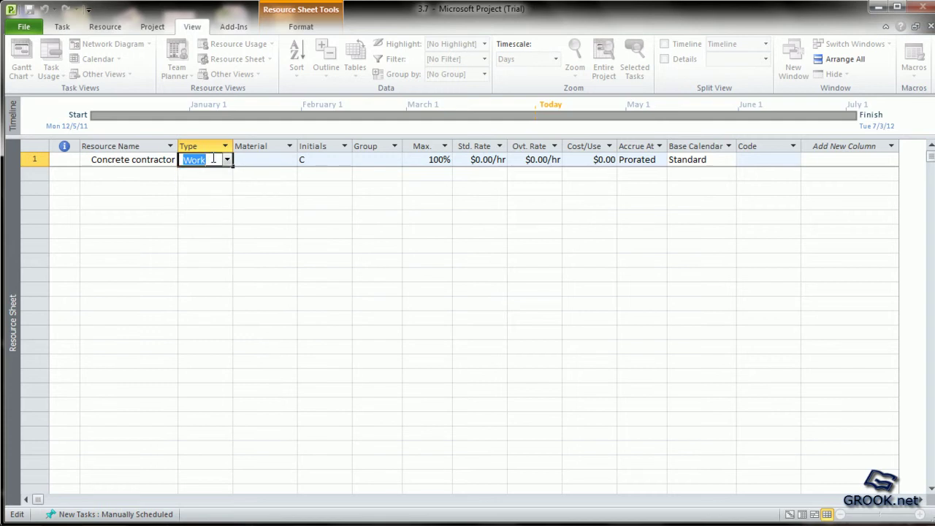
click(248, 173)
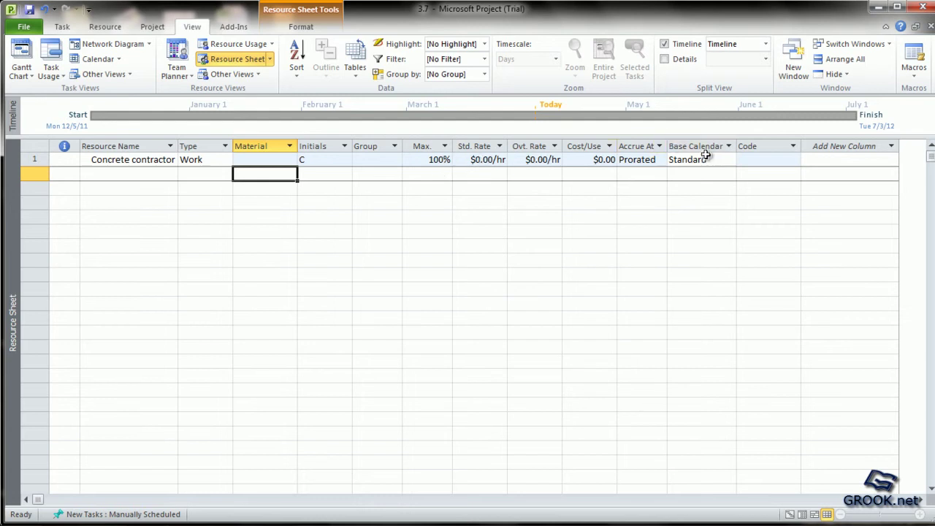
Step: Add a second resource named "Finish Carpentary Contractor" below the Concrete contractor
click(158, 175)
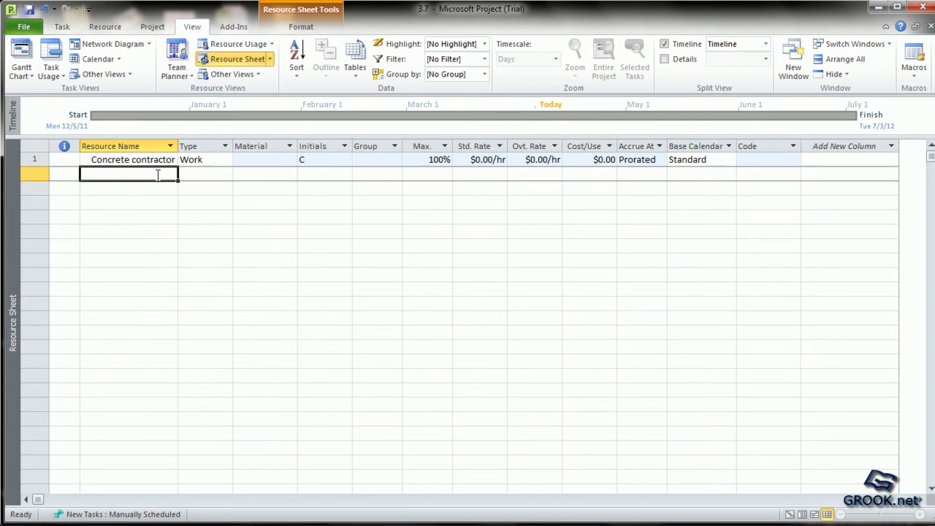
text(Finish)
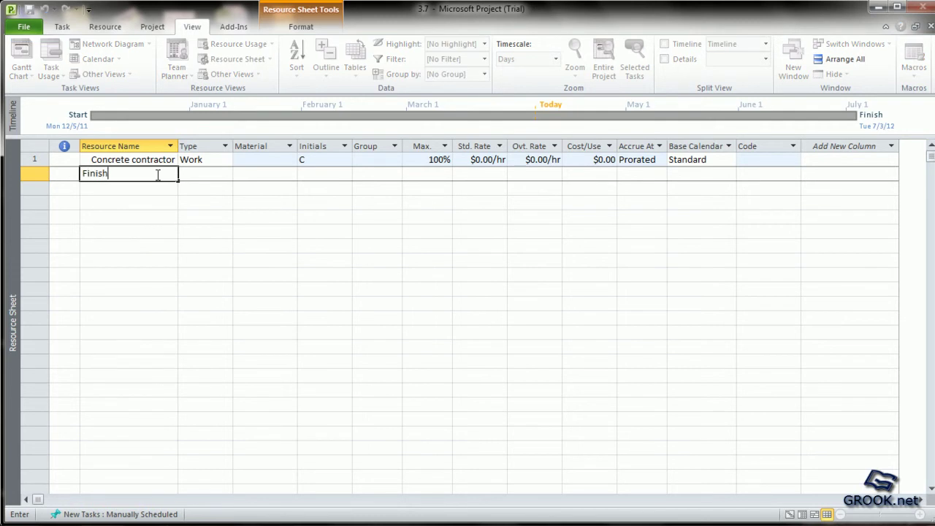
text( Carpentary Contr)
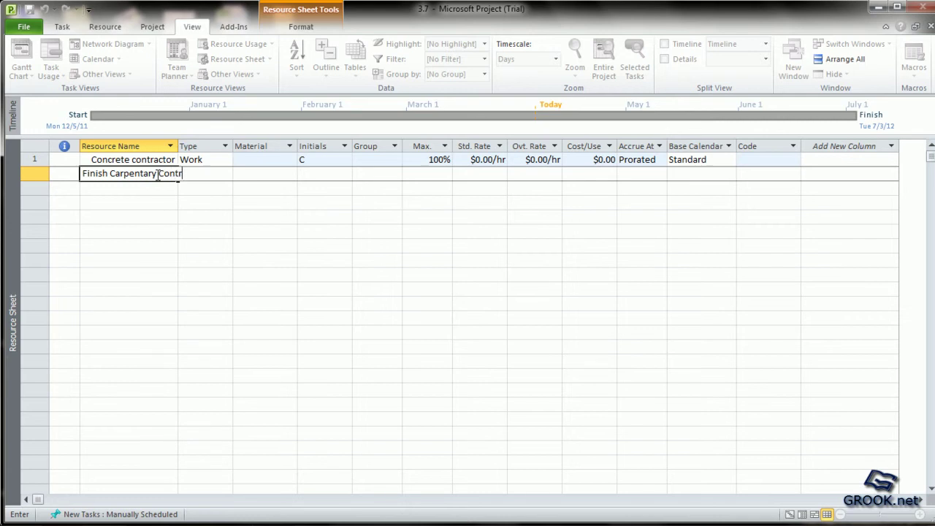
text(actor)
key(Return)
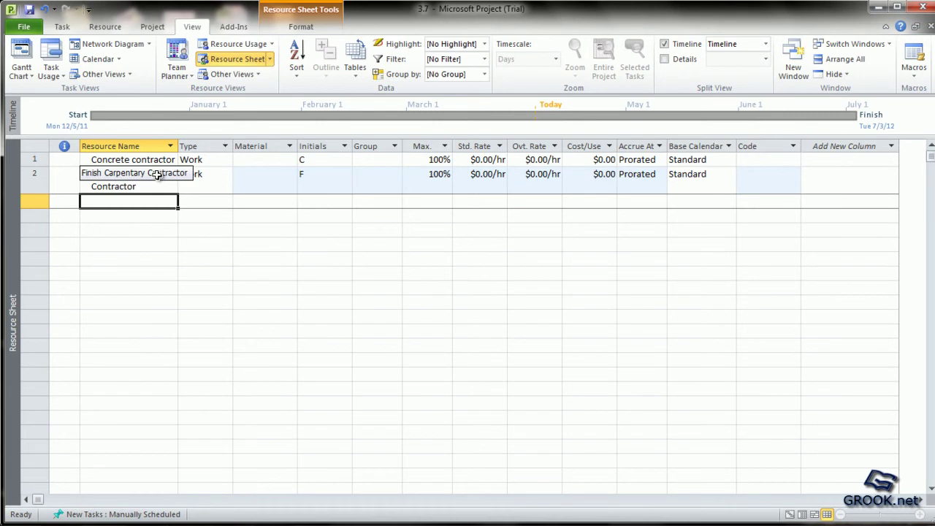
Step: Add a third resource named "Fencing Contractor" in the next empty row
text(Fe)
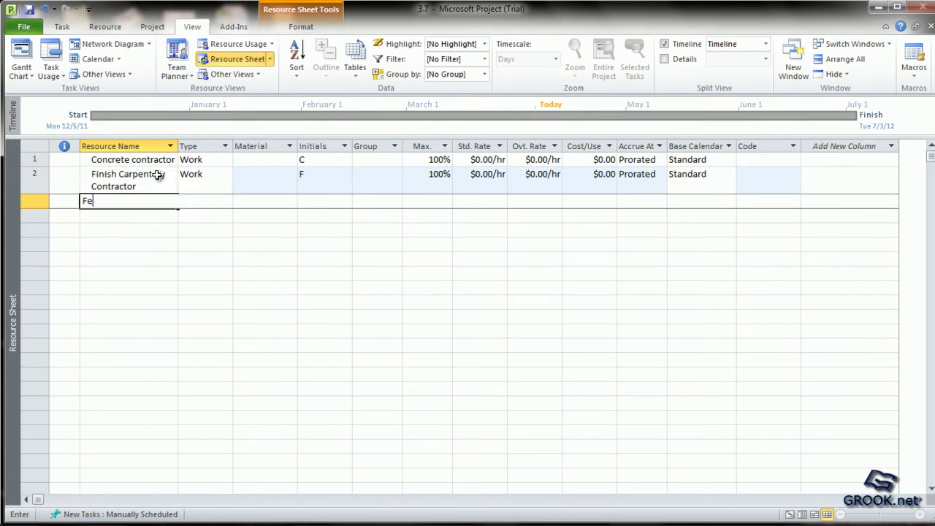
text(ncing )
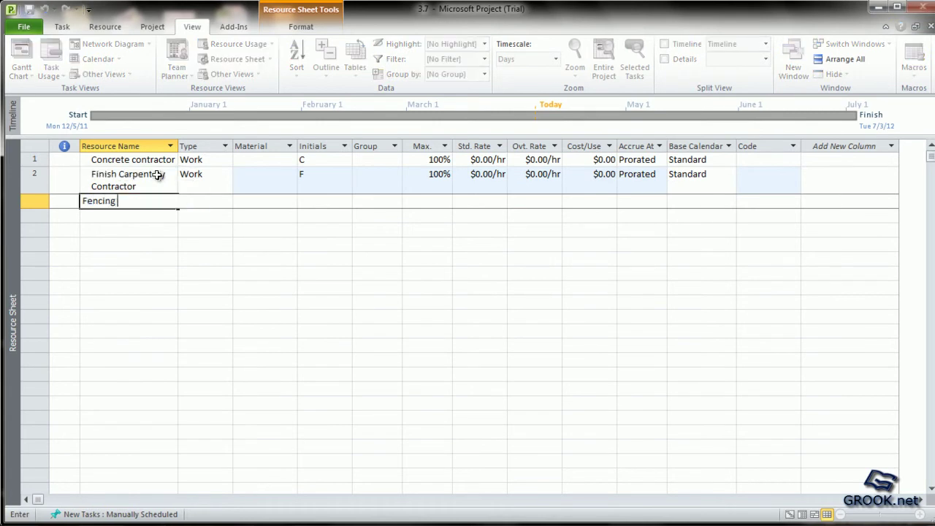
text(Contracotr)
key(BackSpace)
key(BackSpace)
key(BackSpace)
text(tor)
key(Return)
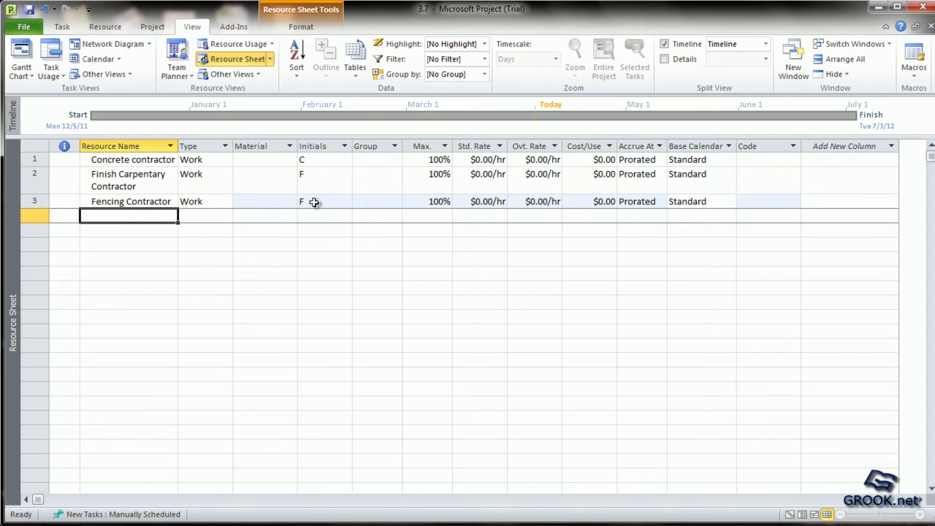
Step: Assign the group "conc" to the Concrete contractor and "carp" to both the Finish Carpentary Contractor and the Fencing Contractor
click(381, 165)
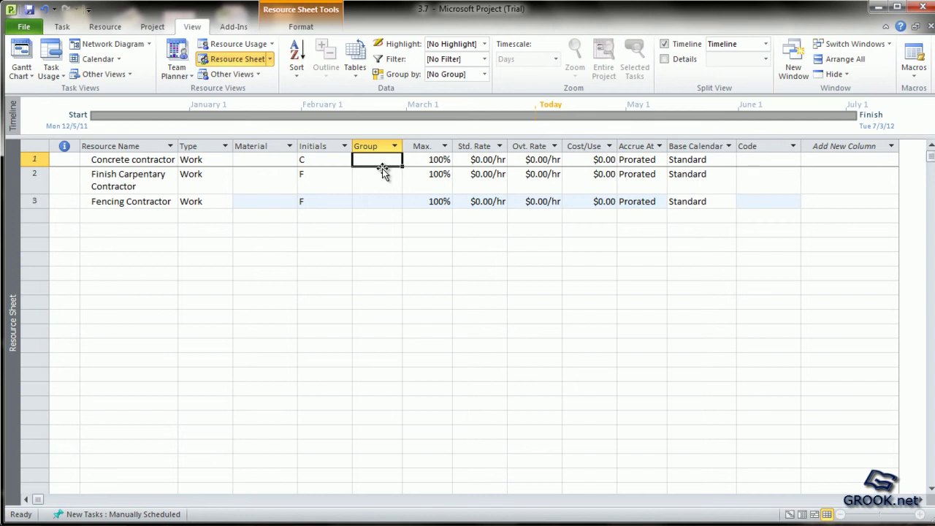
text(conc)
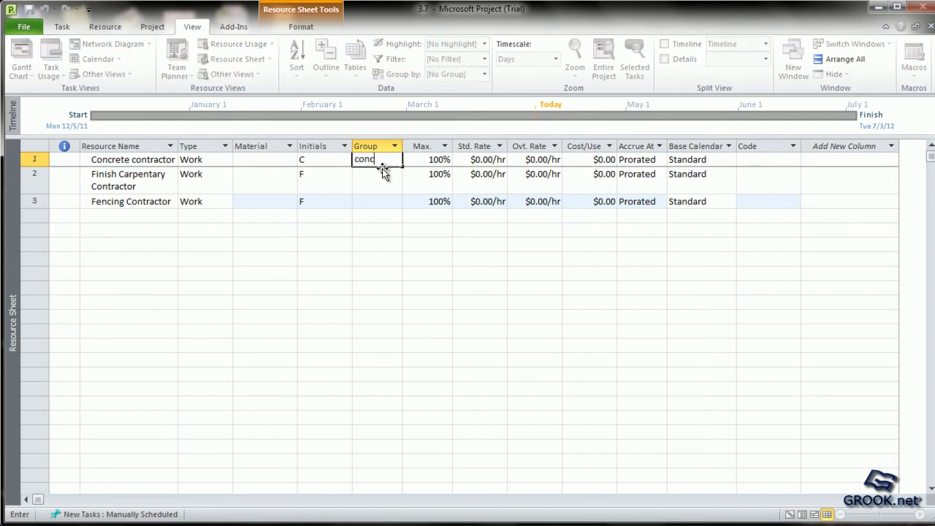
click(380, 254)
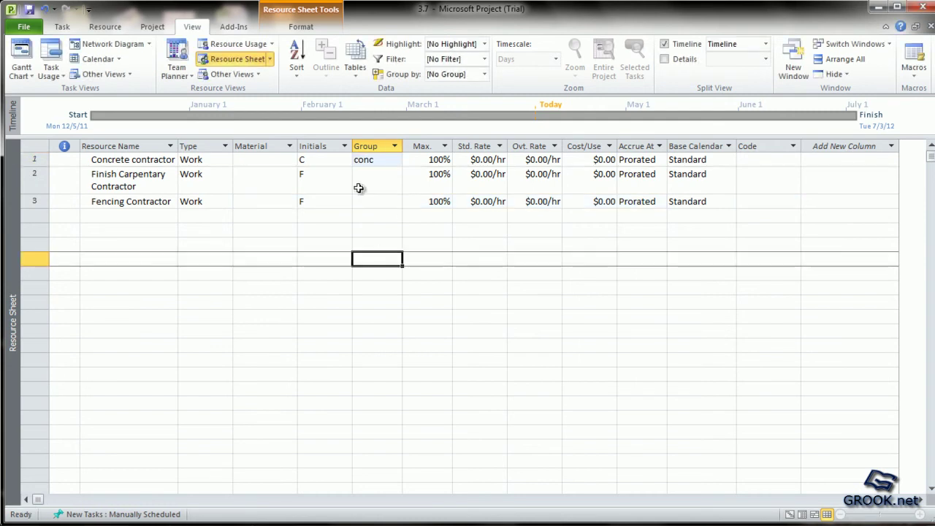
click(361, 188)
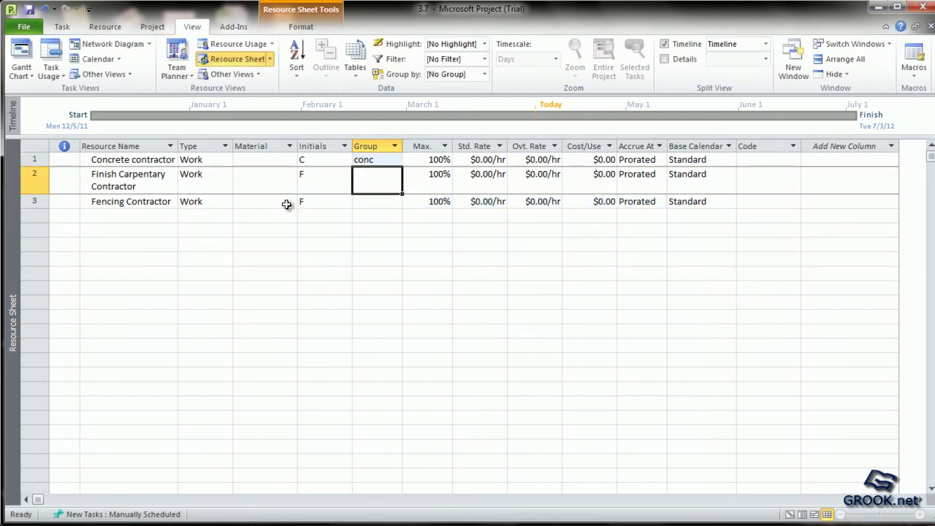
text(carp)
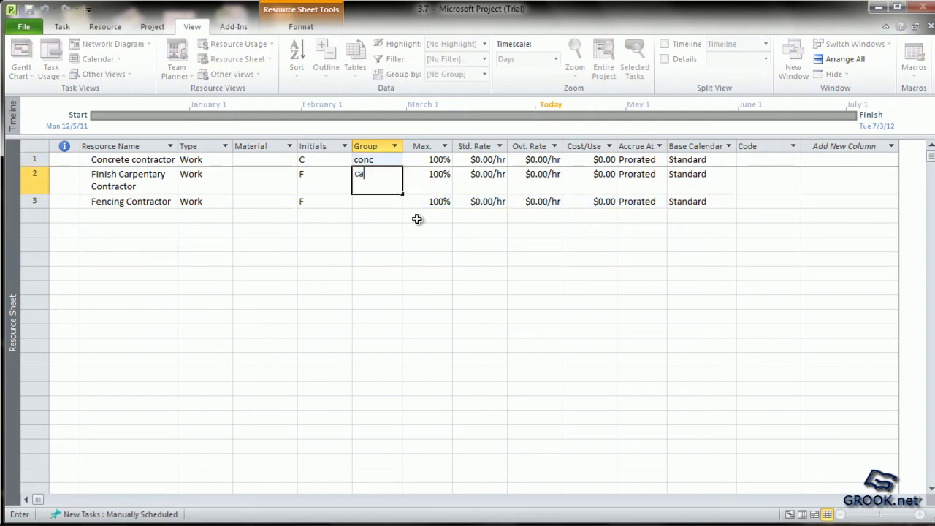
click(364, 201)
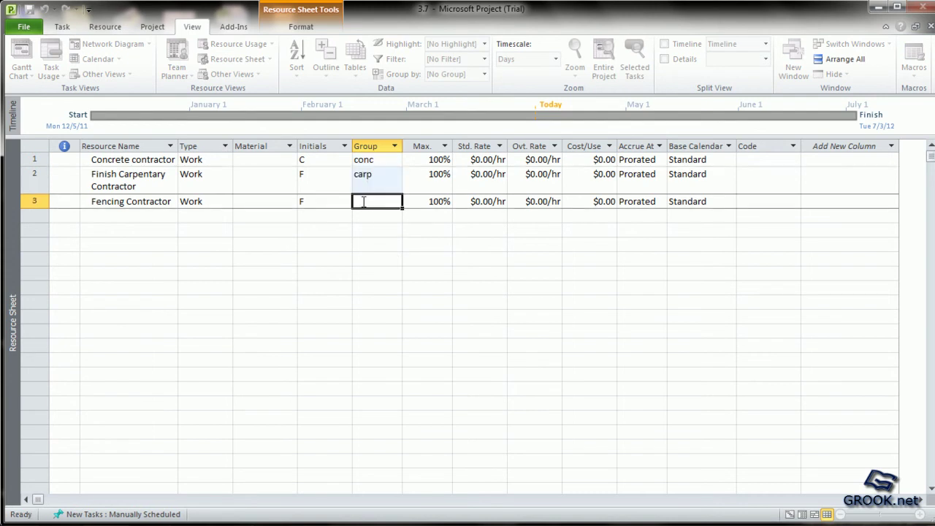
text(carp)
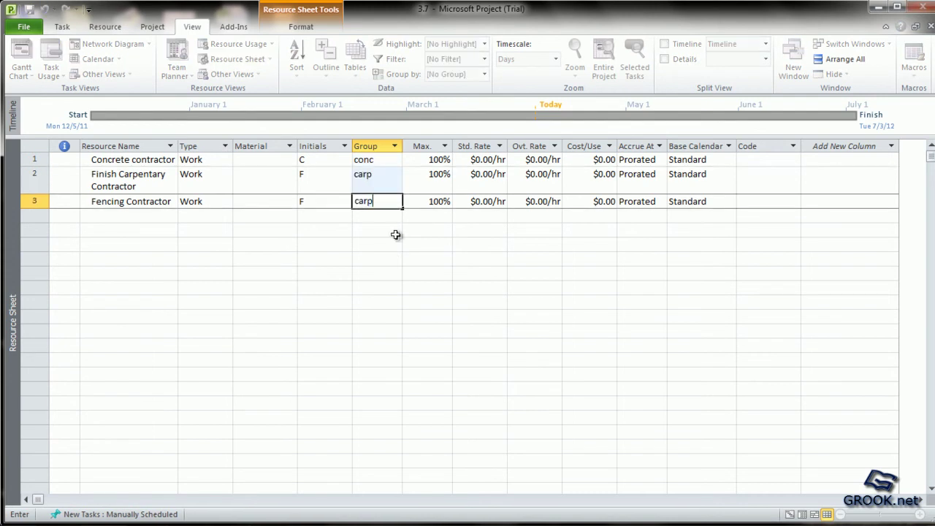
click(438, 273)
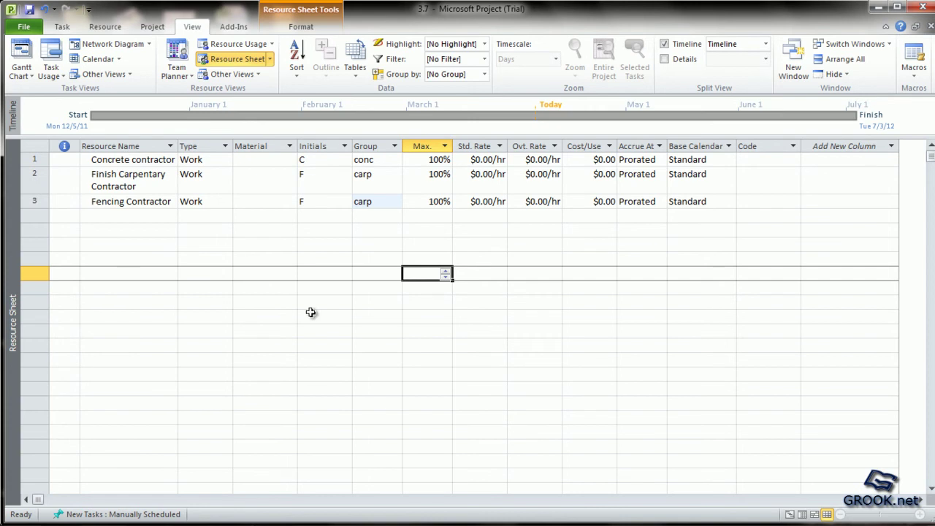
Step: Filter the resource sheet by group, showing only resources in the group "carp"
click(484, 74)
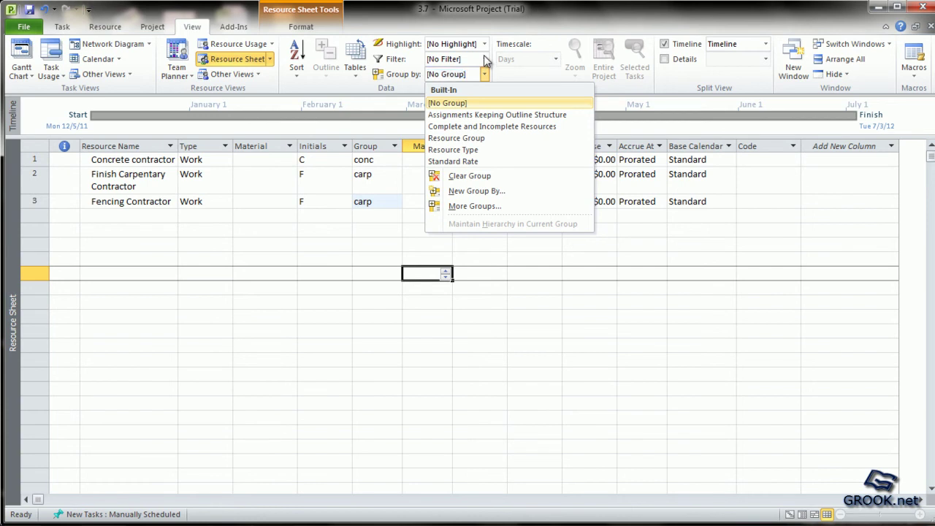
click(485, 59)
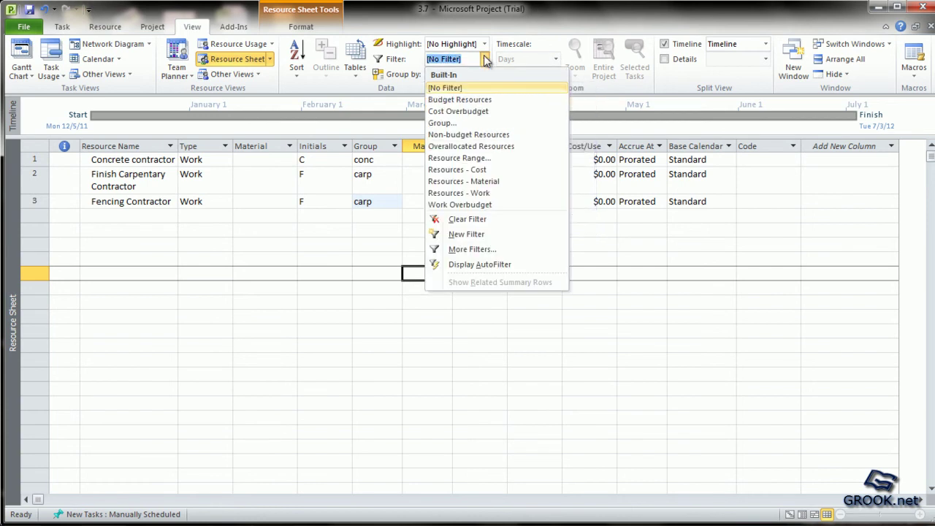
click(464, 121)
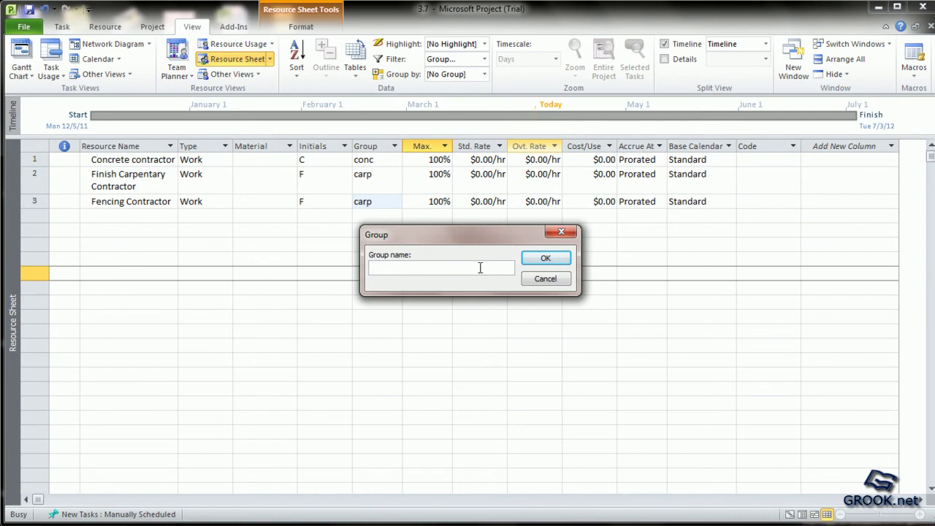
text(carp)
click(543, 258)
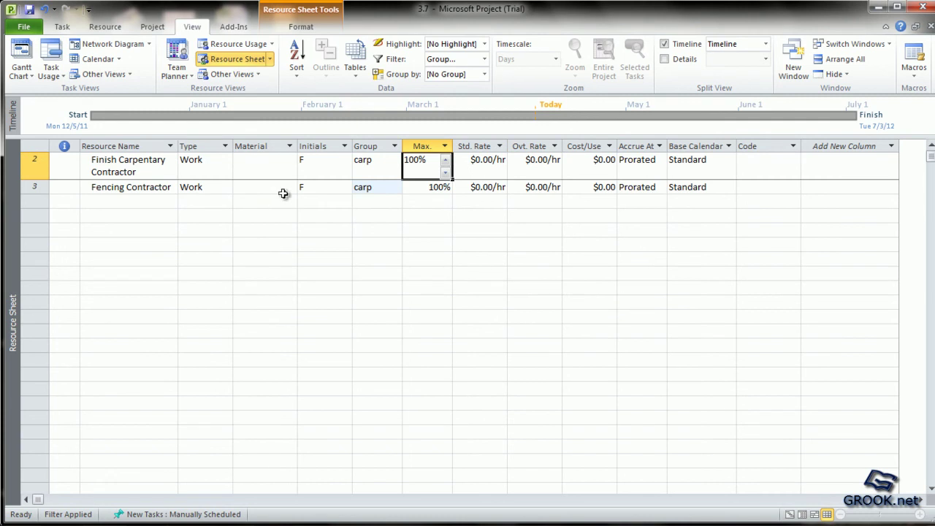